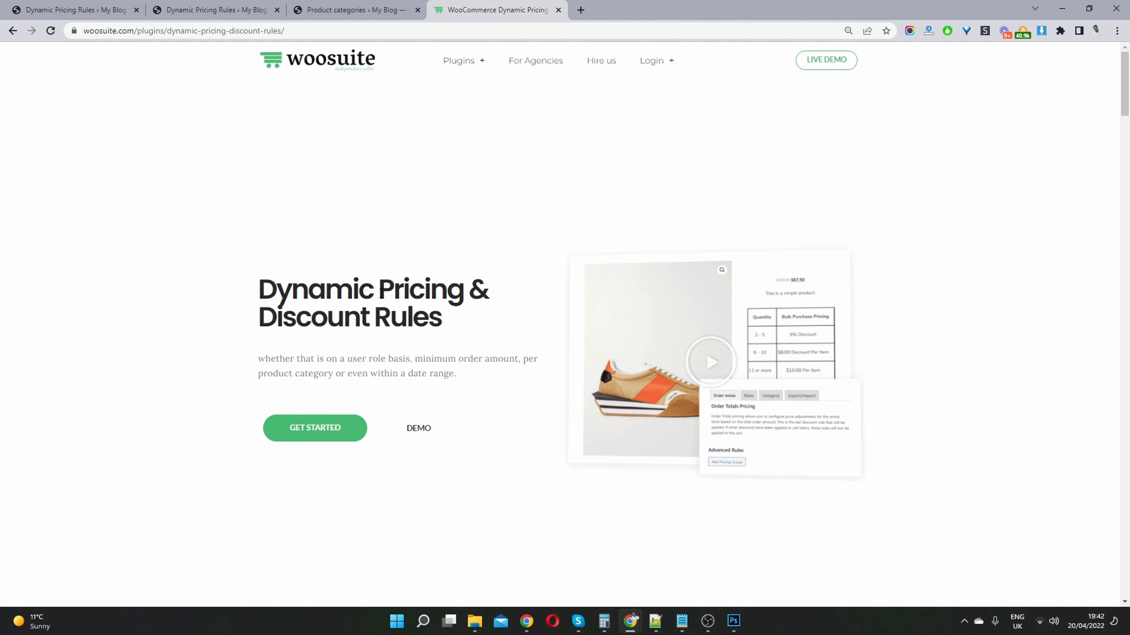
# In the store's Dynamic Pricing Rules, delete the existing "Spend over $100 get 15% off" order totals rule
pyautogui.click(60, 5)
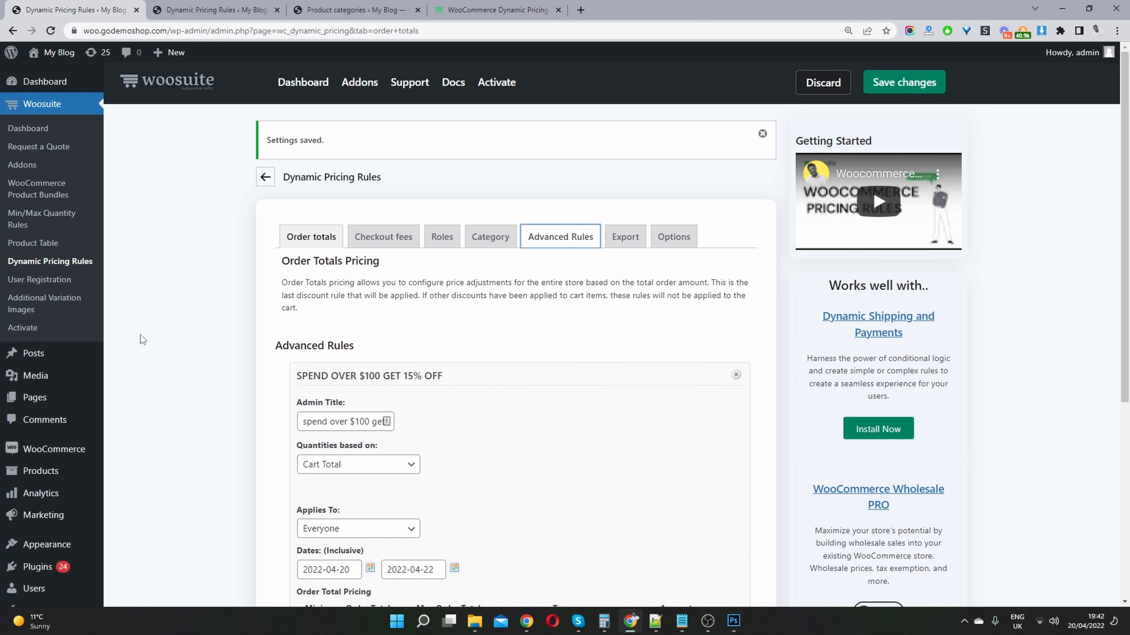
pyautogui.moveTo(47, 572)
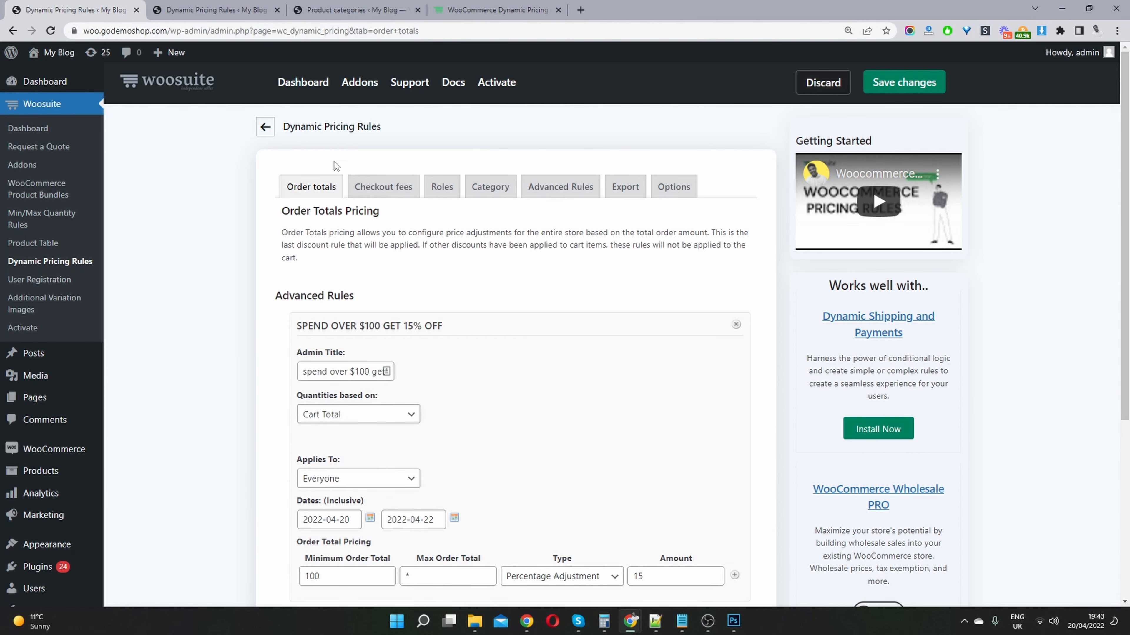
pyautogui.scroll(-1, 613, 271)
pyautogui.scroll(-4, 621, 271)
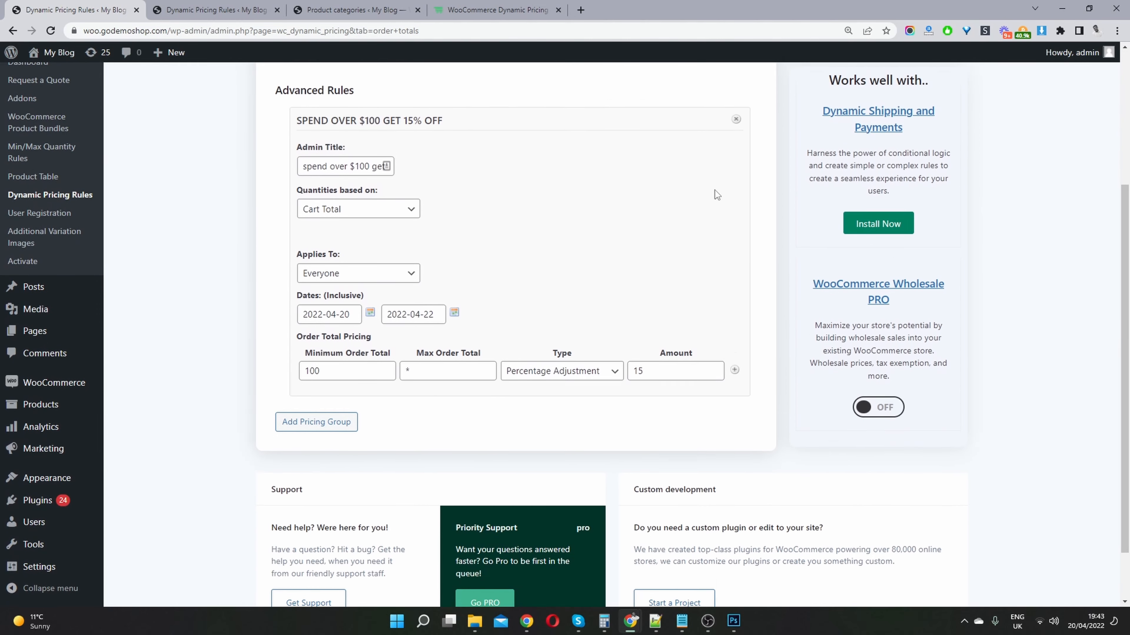
pyautogui.scroll(1, 643, 270)
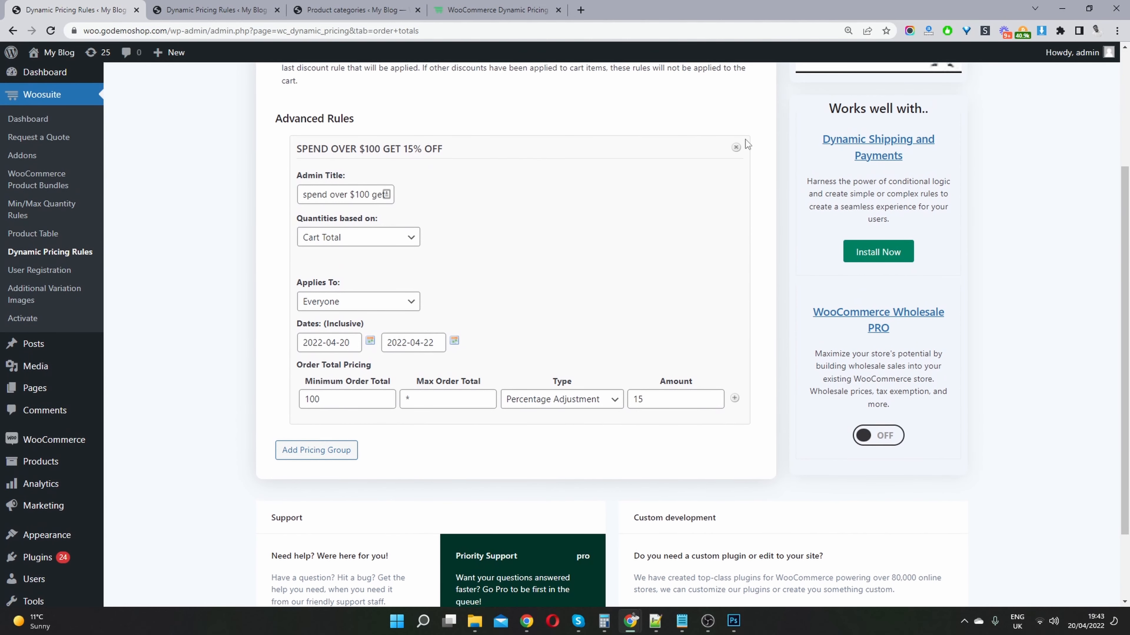
pyautogui.click(737, 148)
pyautogui.click(631, 95)
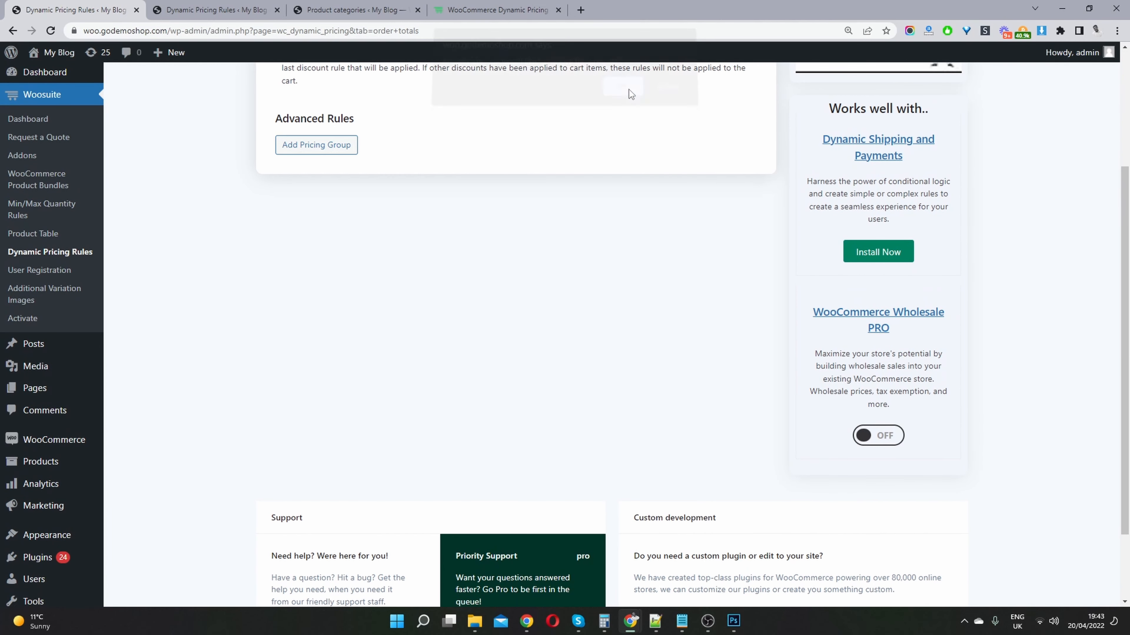
pyautogui.scroll(4, 484, 252)
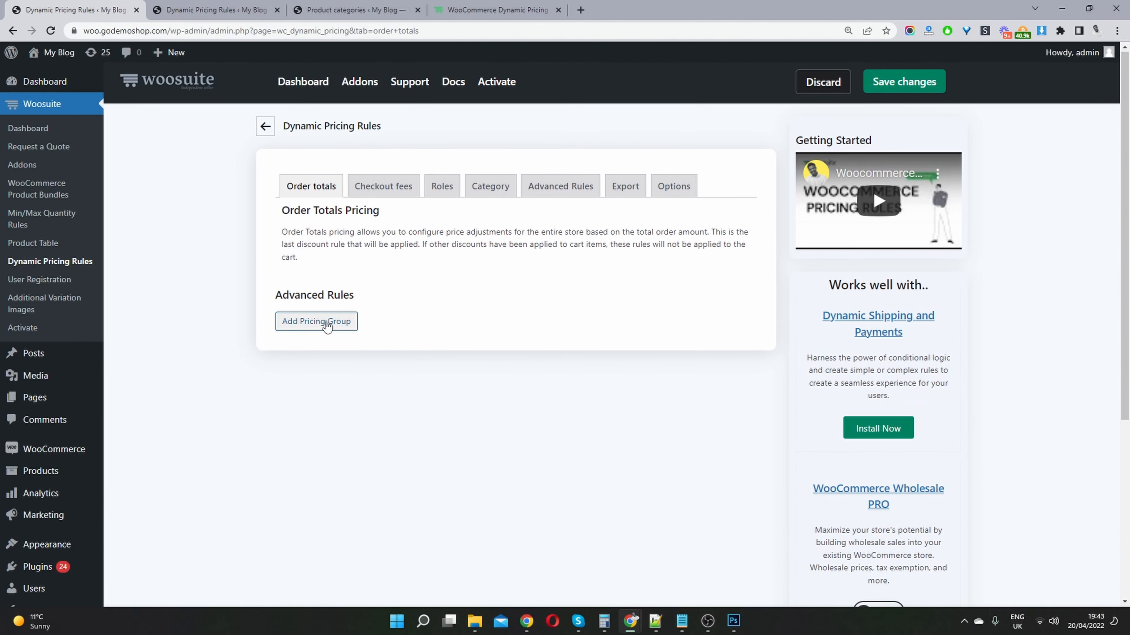
# Add an order totals pricing group with the admin title "spend $100 for 20% off"
pyautogui.click(314, 322)
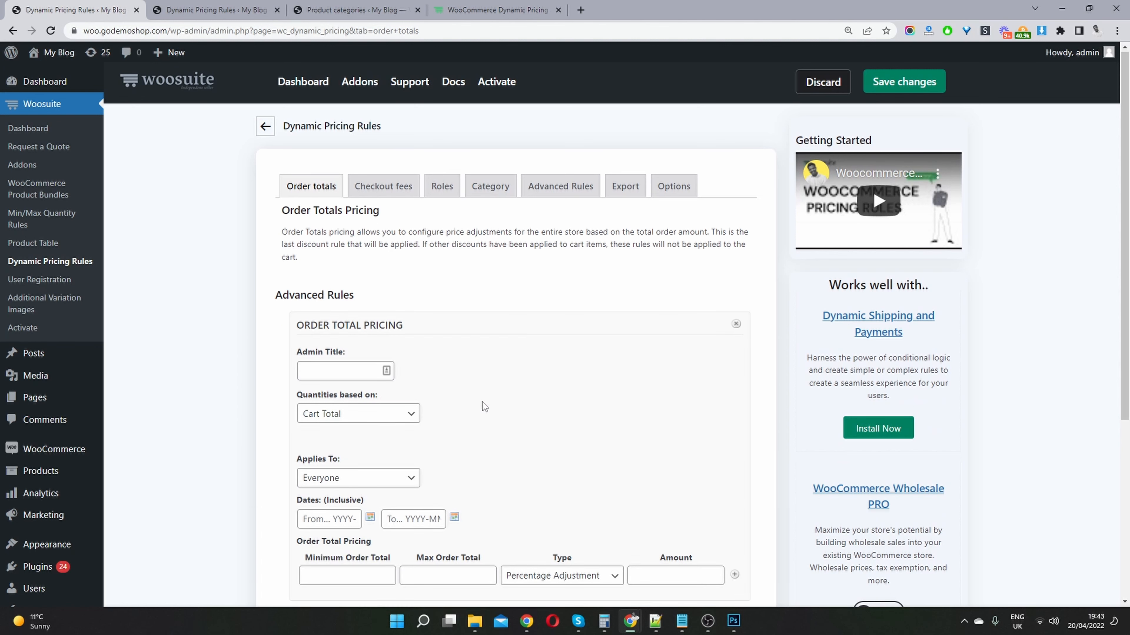
pyautogui.click(357, 370)
pyautogui.write('s')
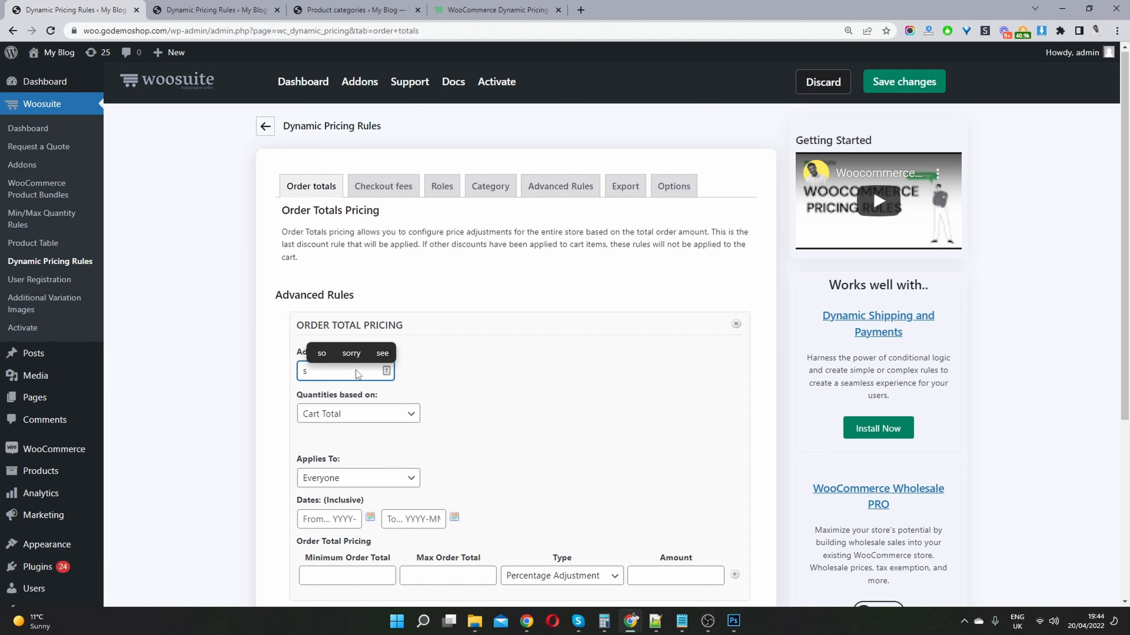
pyautogui.write('pend $100 for 20% off')
pyautogui.click(497, 295)
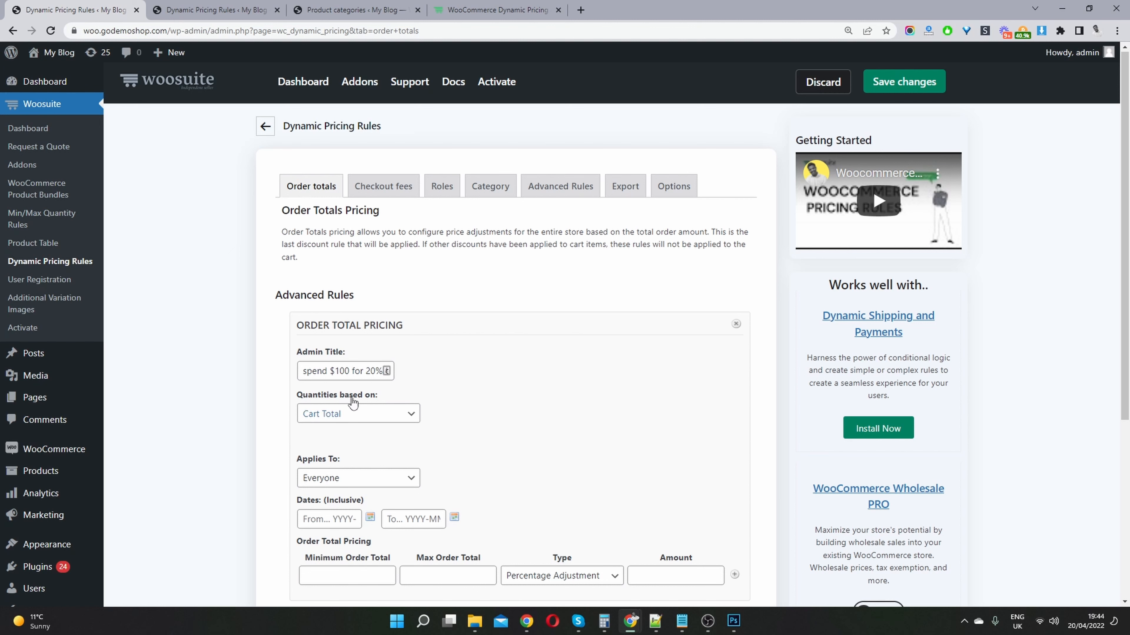
# Base the new rule's quantities on Cart Total and keep it applied to Everyone
pyautogui.click(367, 415)
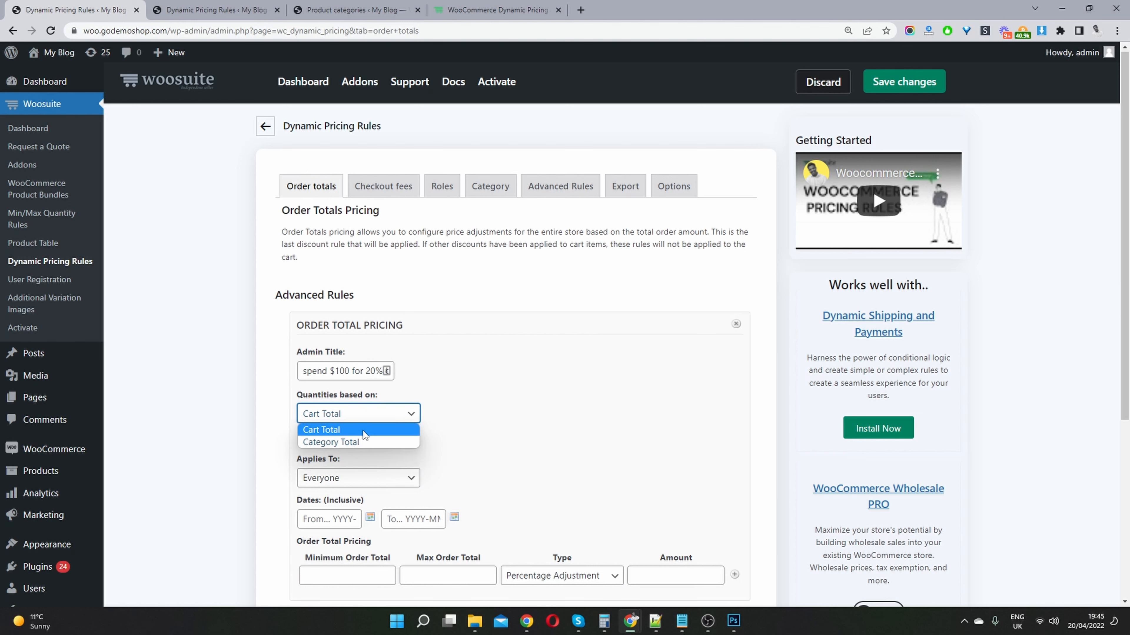
pyautogui.click(363, 430)
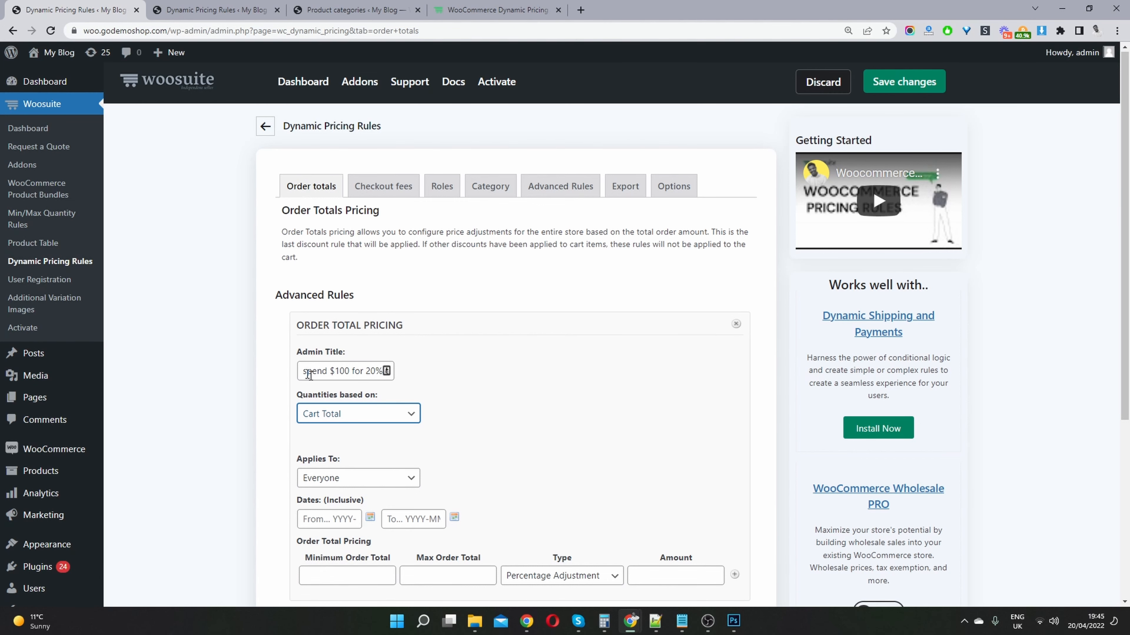
pyautogui.scroll(-2, 353, 391)
pyautogui.click(342, 399)
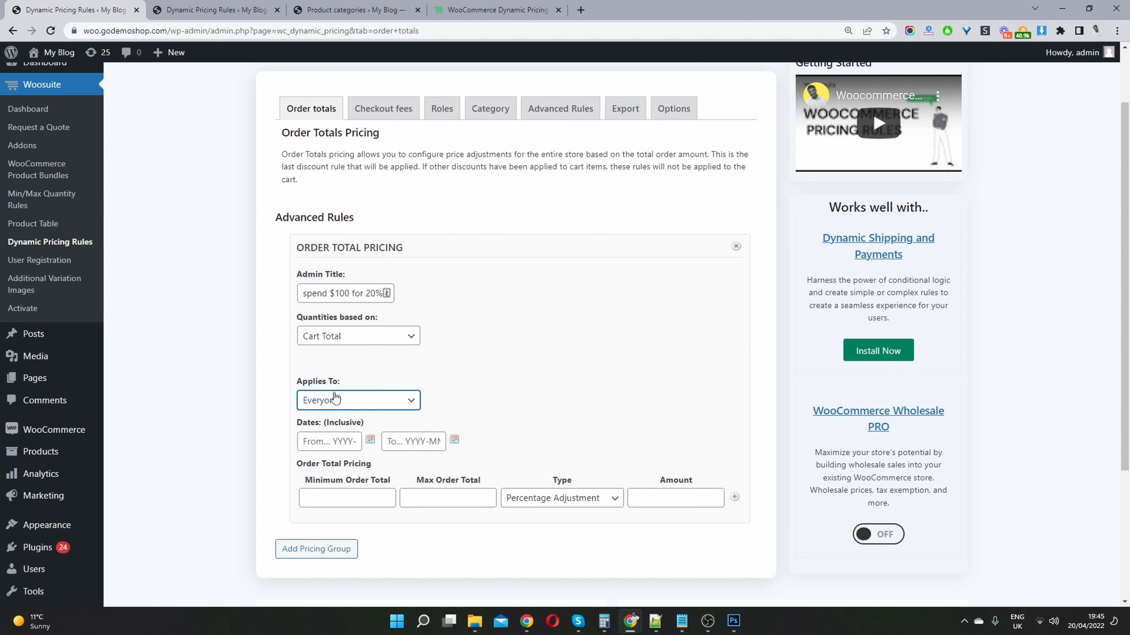
pyautogui.click(337, 401)
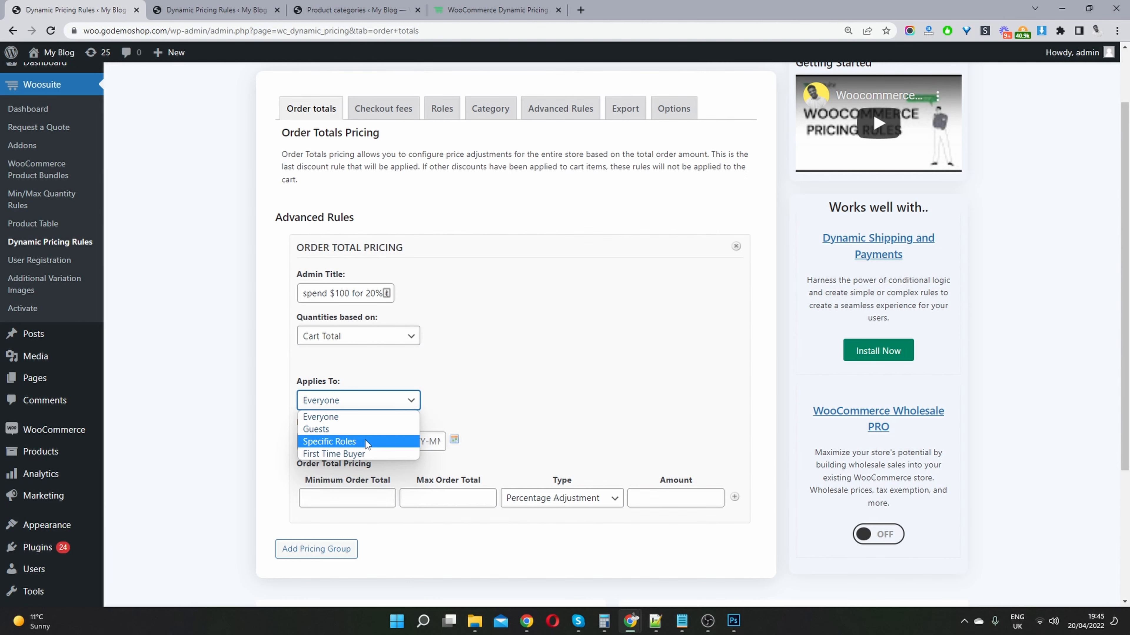
pyautogui.click(517, 387)
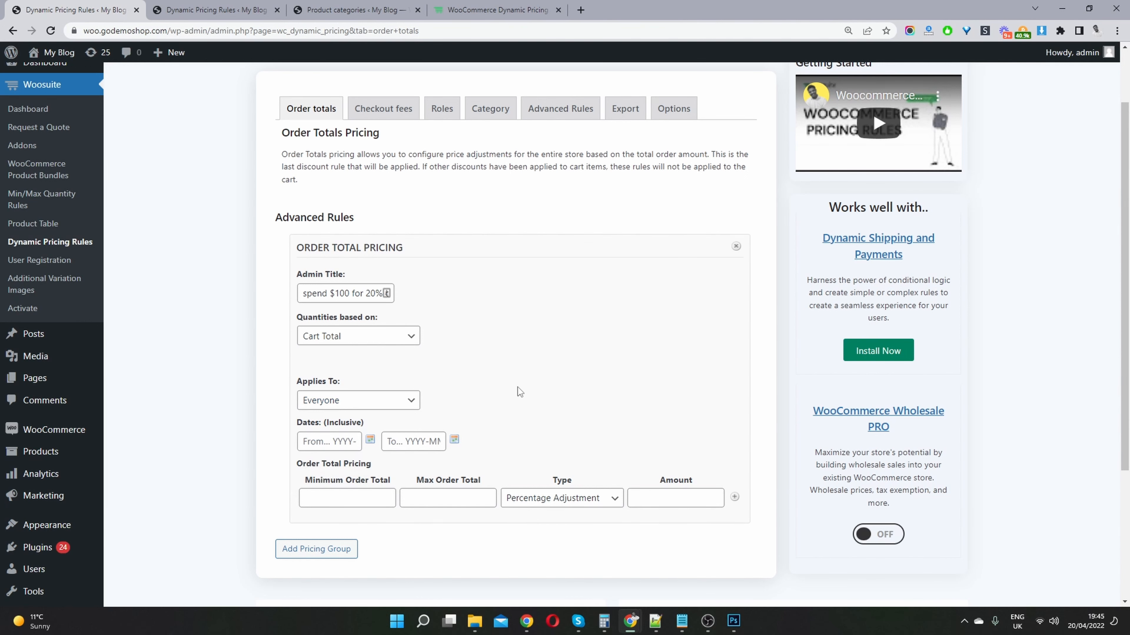
# With the dates blank, set minimum order total 100, maximum *, and a percentage adjustment of 20, and save the changes
pyautogui.scroll(-3, 528, 387)
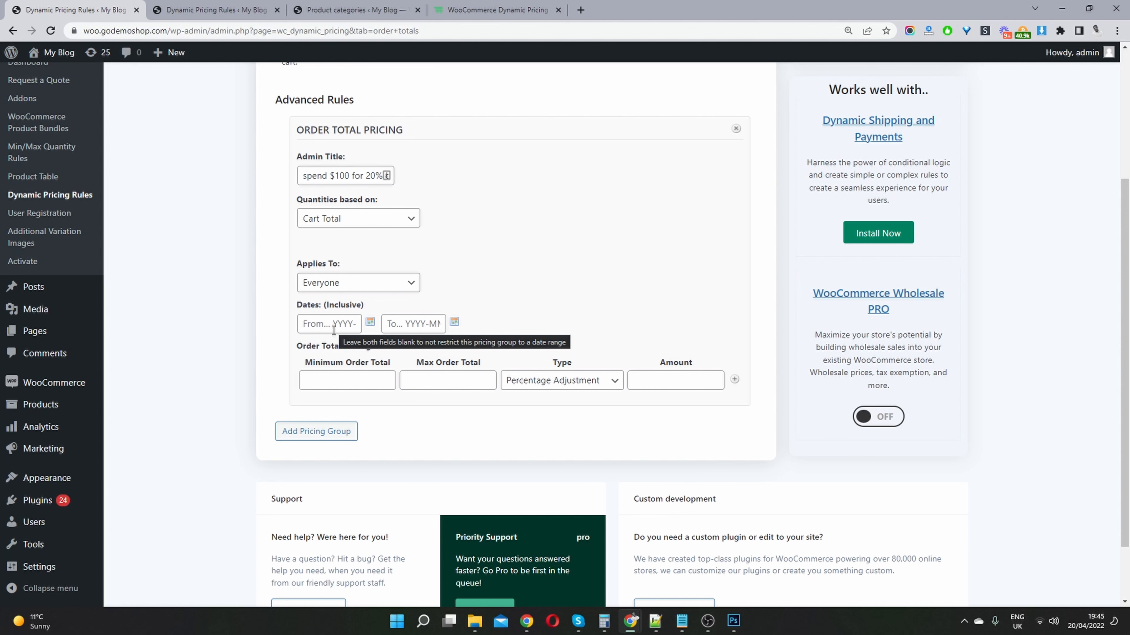
pyautogui.click(406, 325)
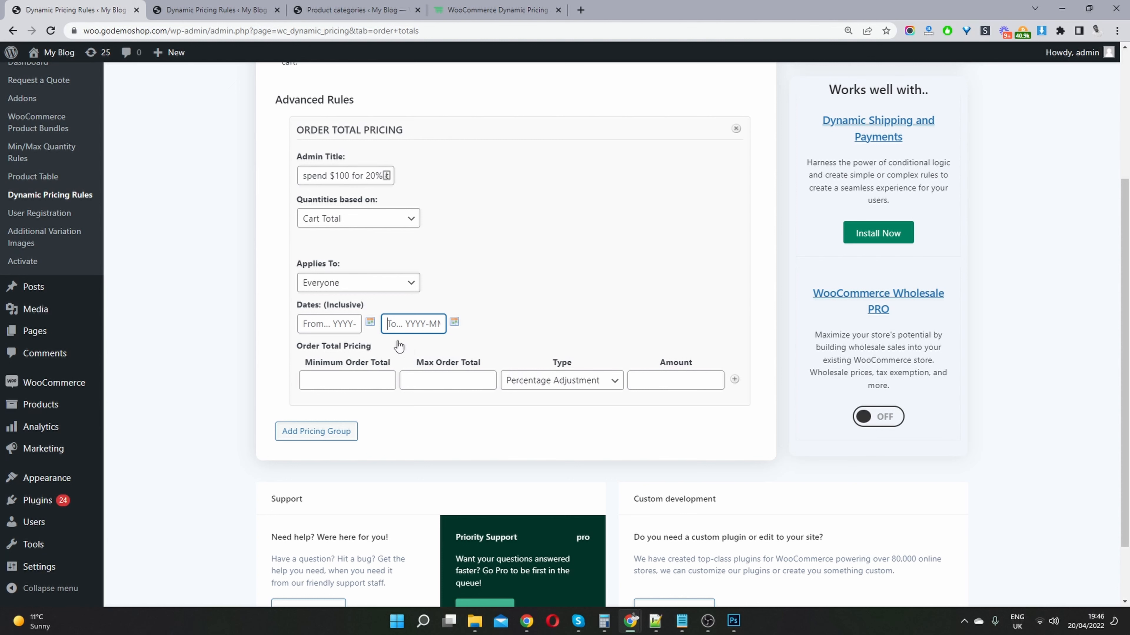
pyautogui.click(356, 381)
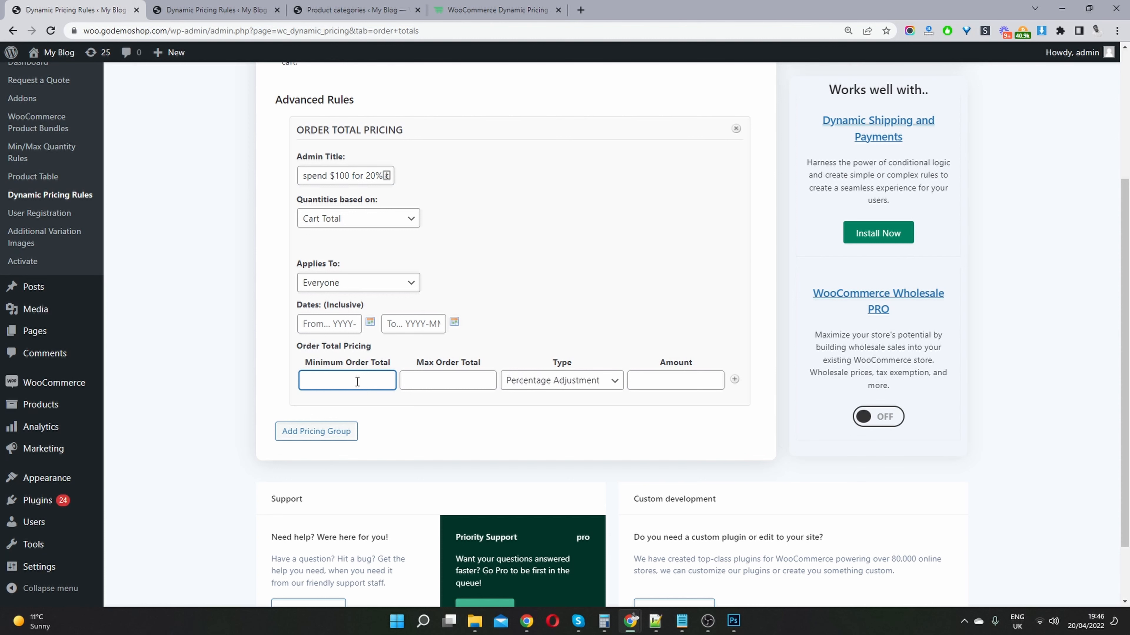
pyautogui.write('100')
pyautogui.click(426, 381)
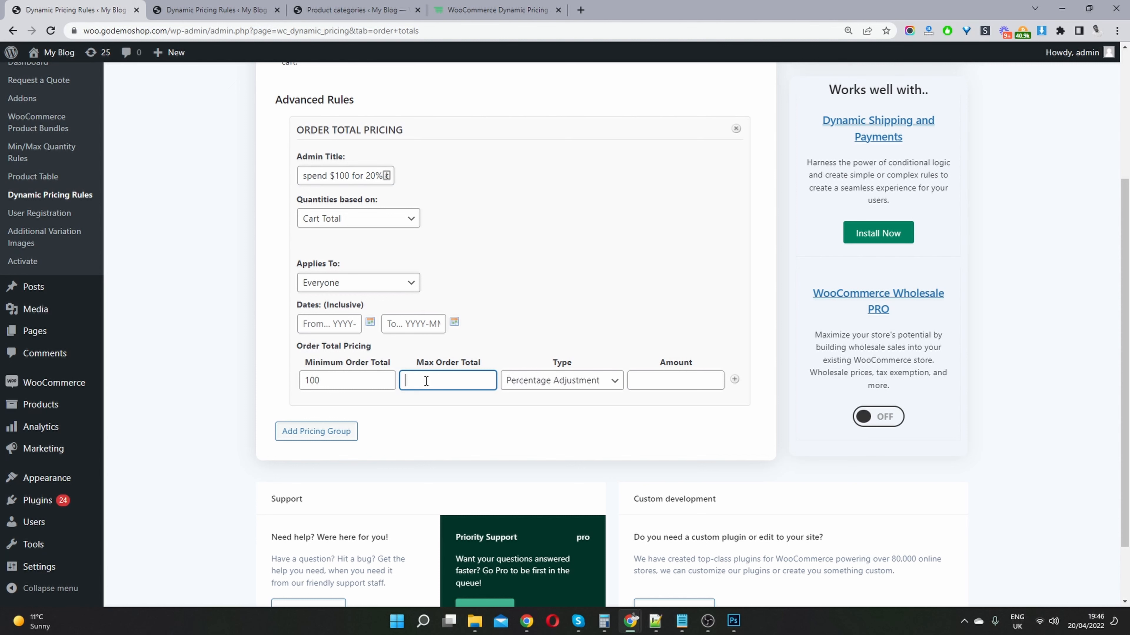
pyautogui.write('*')
pyautogui.click(654, 383)
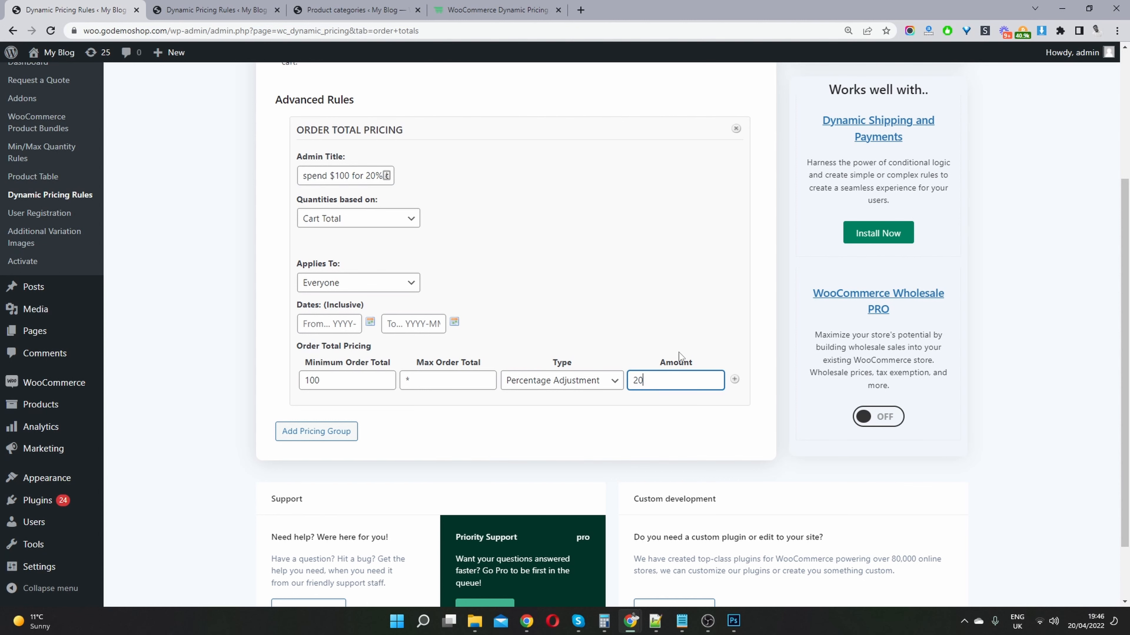
pyautogui.scroll(5, 767, 353)
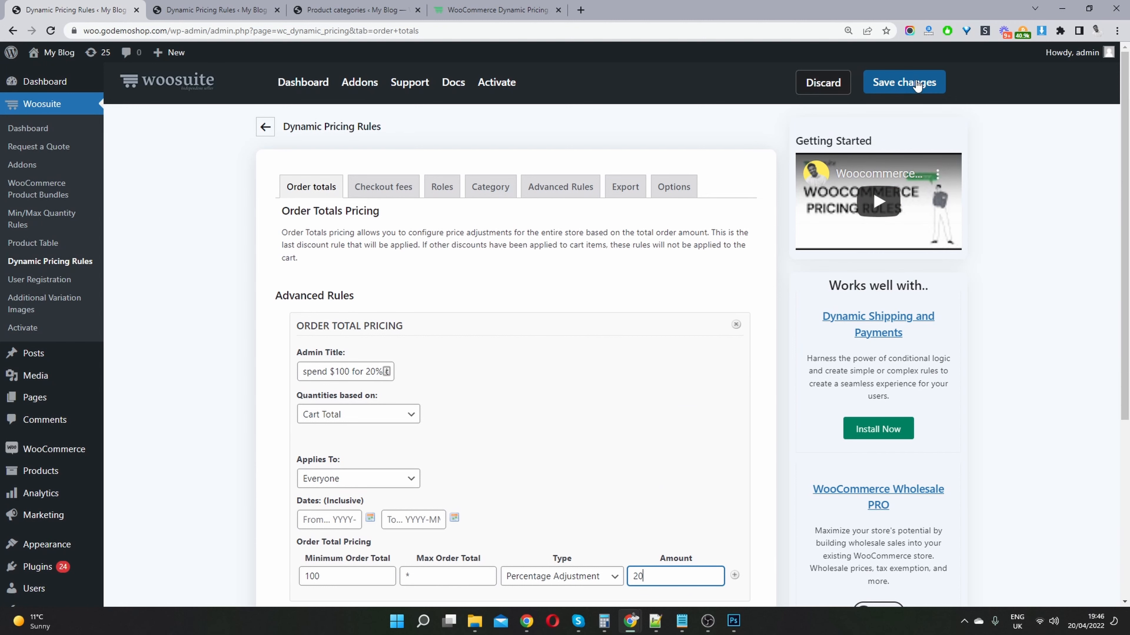
pyautogui.click(917, 85)
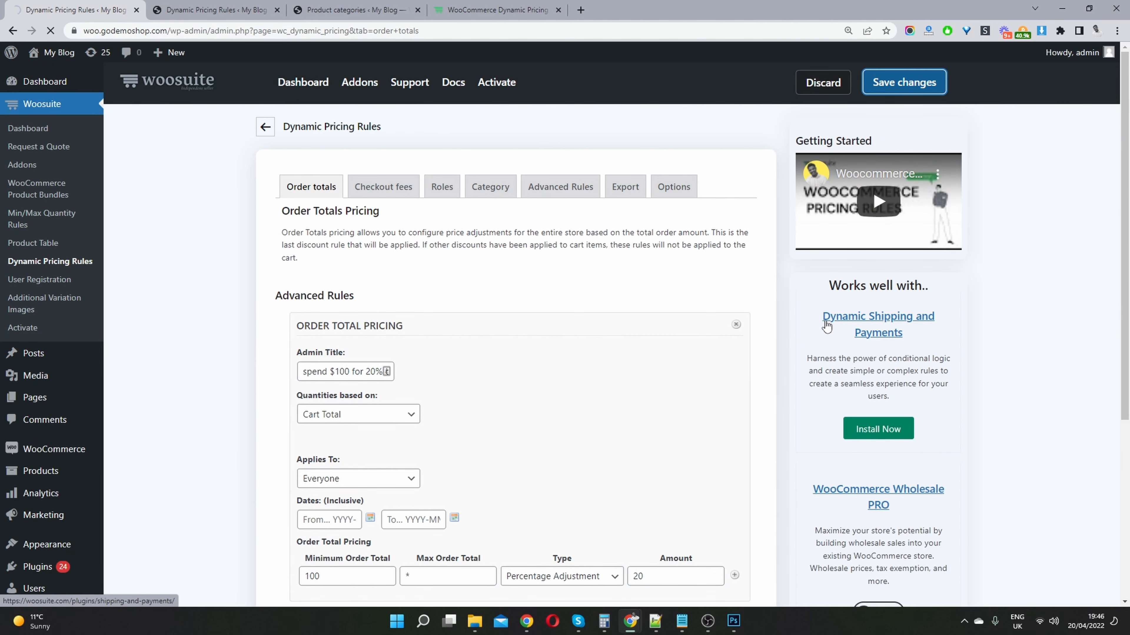
pyautogui.scroll(-3, 593, 356)
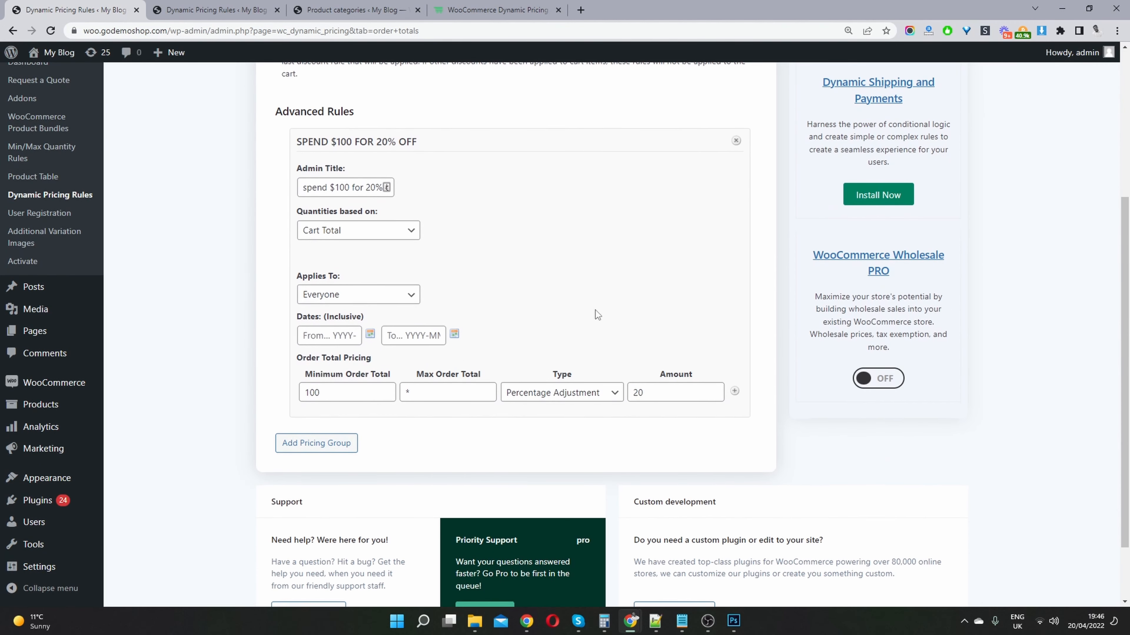
pyautogui.scroll(2, 595, 311)
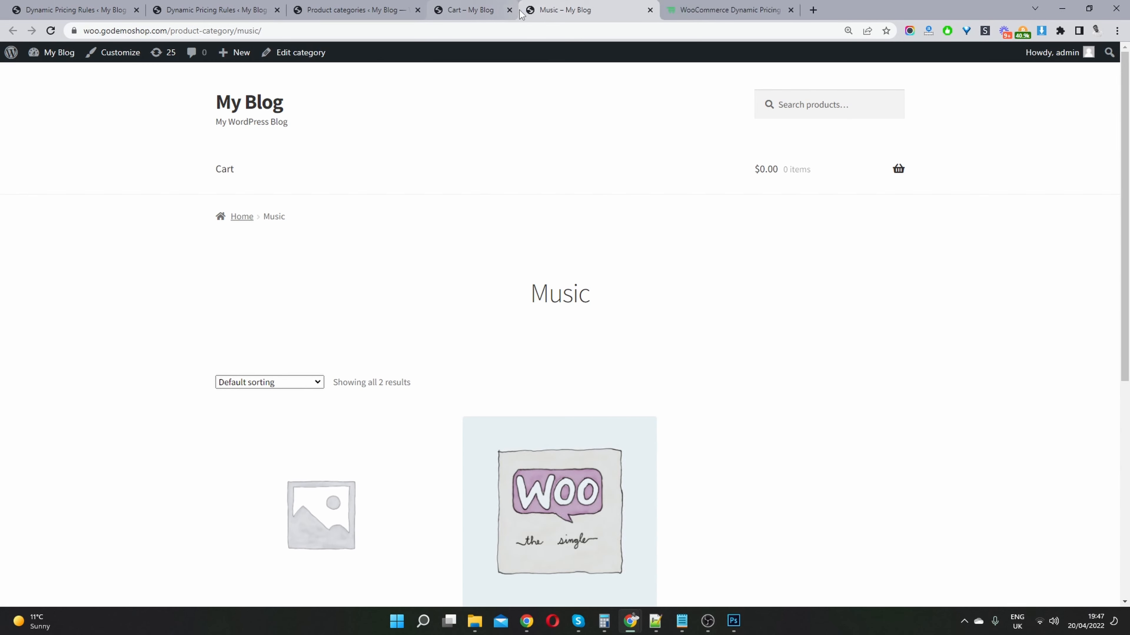
# Add the Album product from the Music category page to the cart and open the cart
pyautogui.scroll(-5, 421, 398)
pyautogui.scroll(-1, 421, 398)
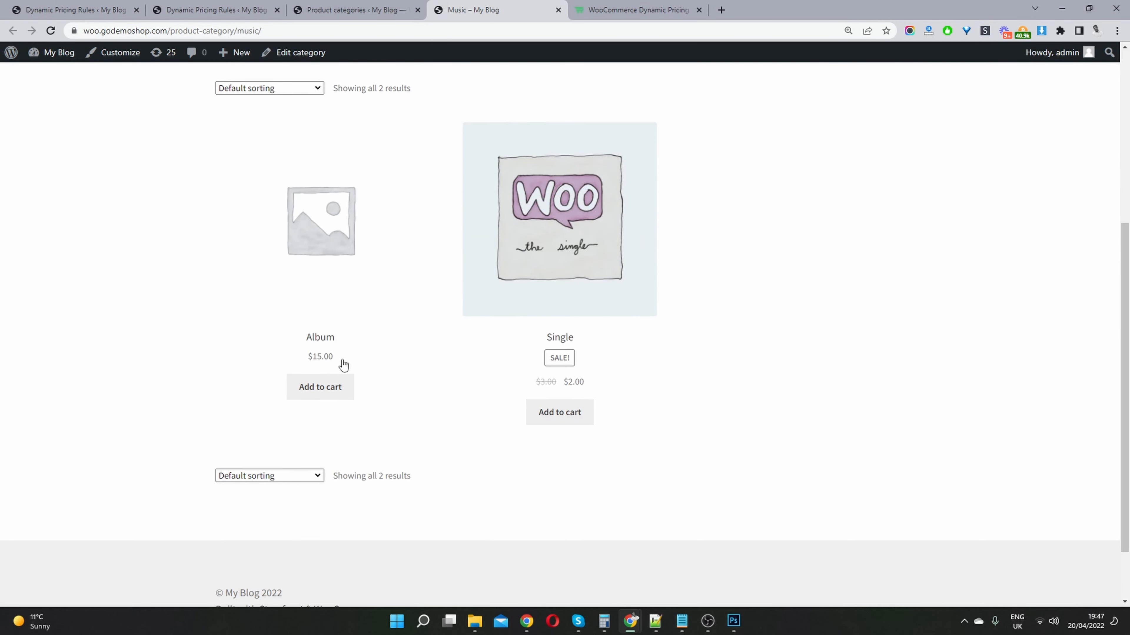
pyautogui.click(347, 384)
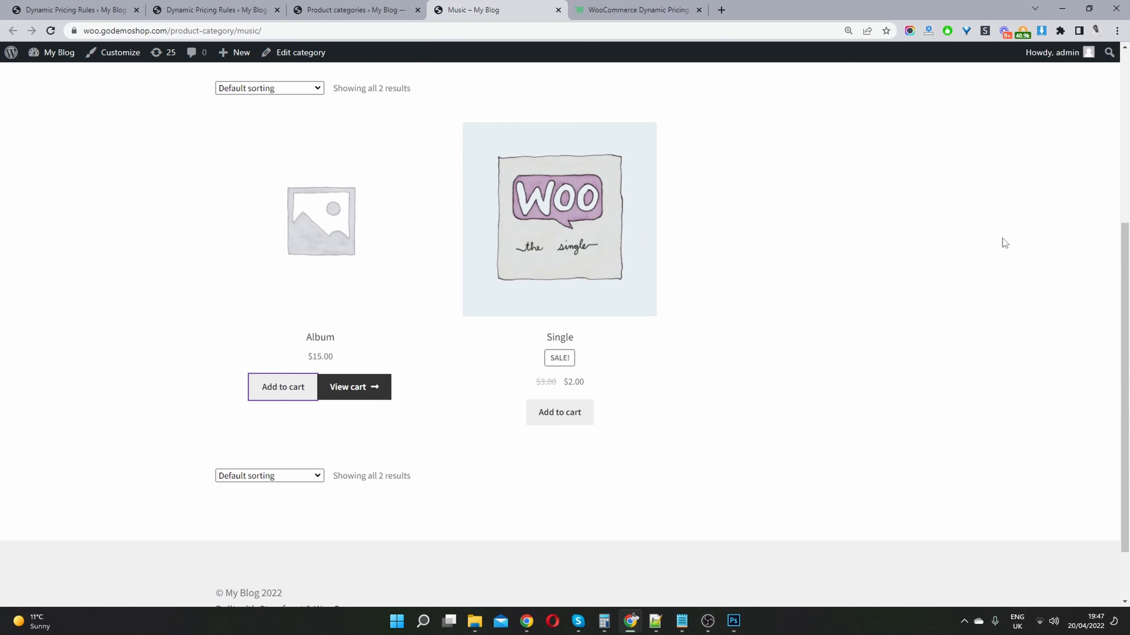
pyautogui.click(351, 386)
# Set the Album quantity to 10, update the cart and check the order total discount table
pyautogui.scroll(-5, 761, 220)
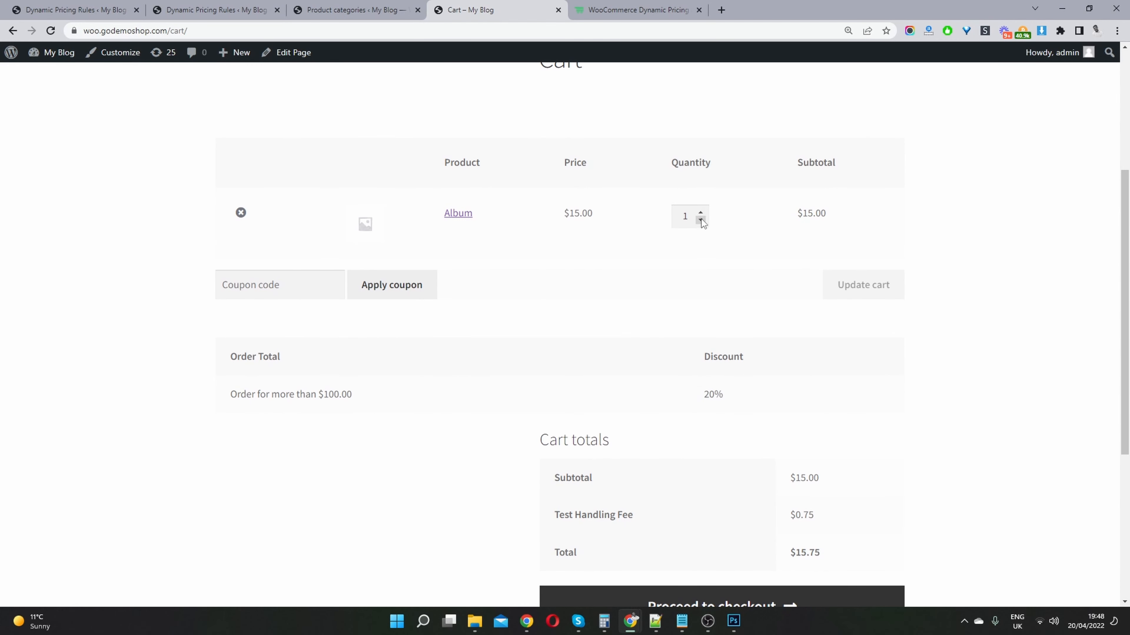
pyautogui.moveTo(696, 217); pyautogui.dragTo(671, 221)
pyautogui.write('1')
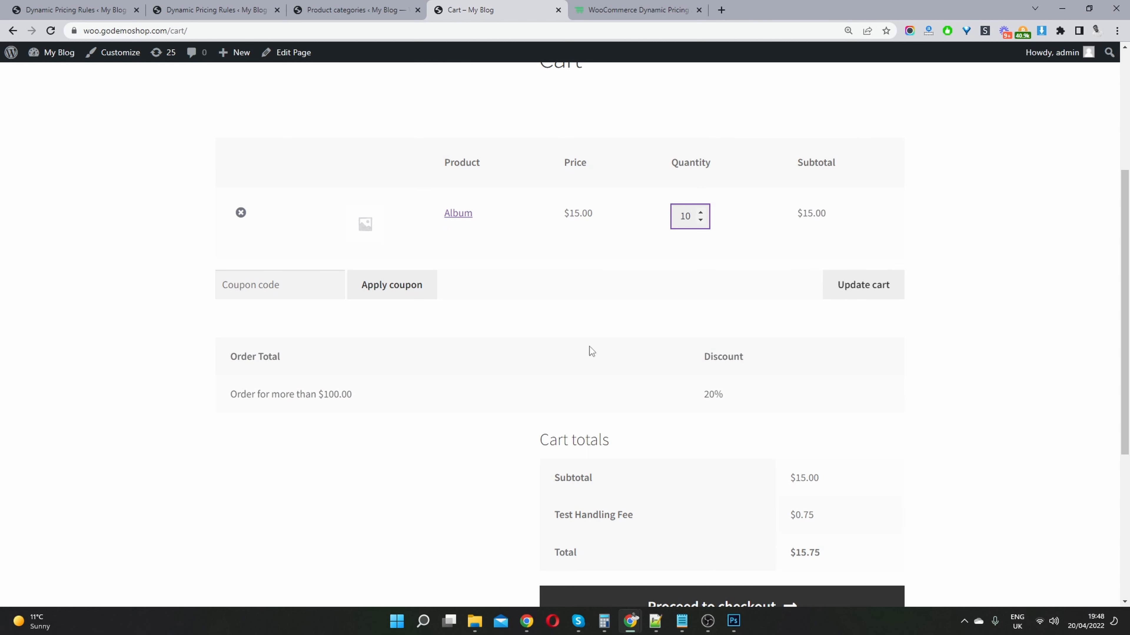
pyautogui.click(879, 281)
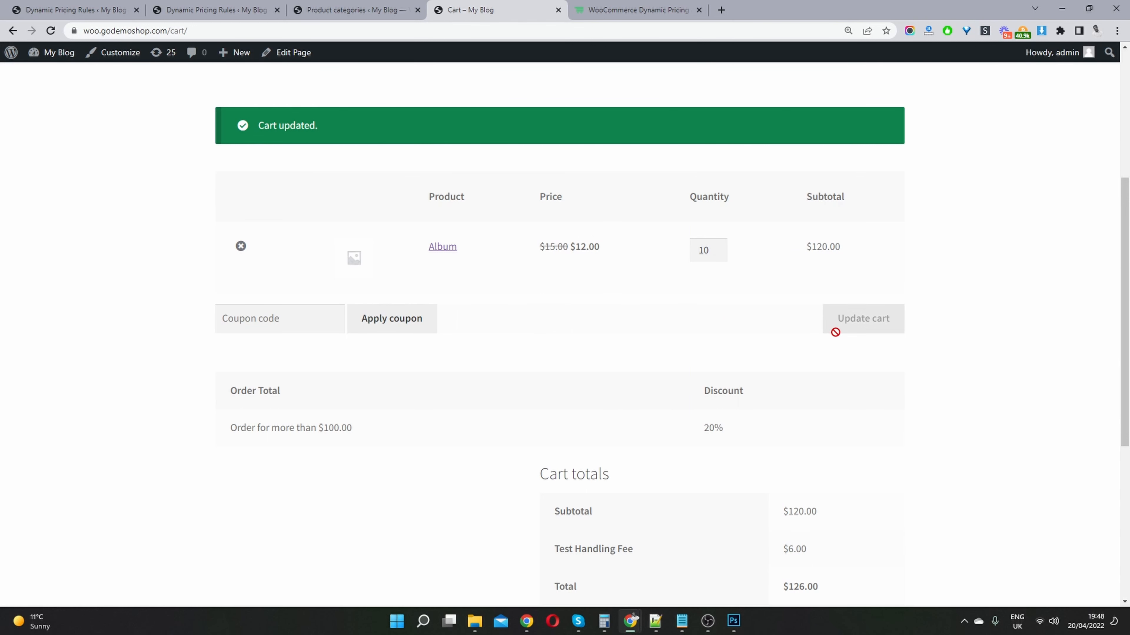
pyautogui.scroll(-1, 834, 341)
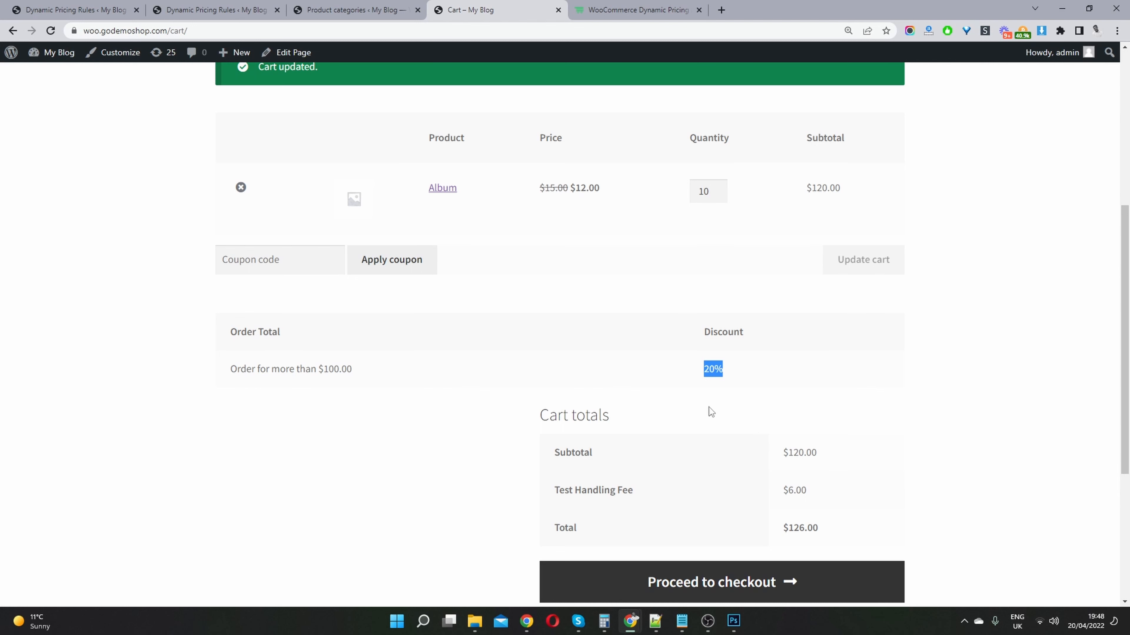
pyautogui.moveTo(233, 330); pyautogui.dragTo(787, 366)
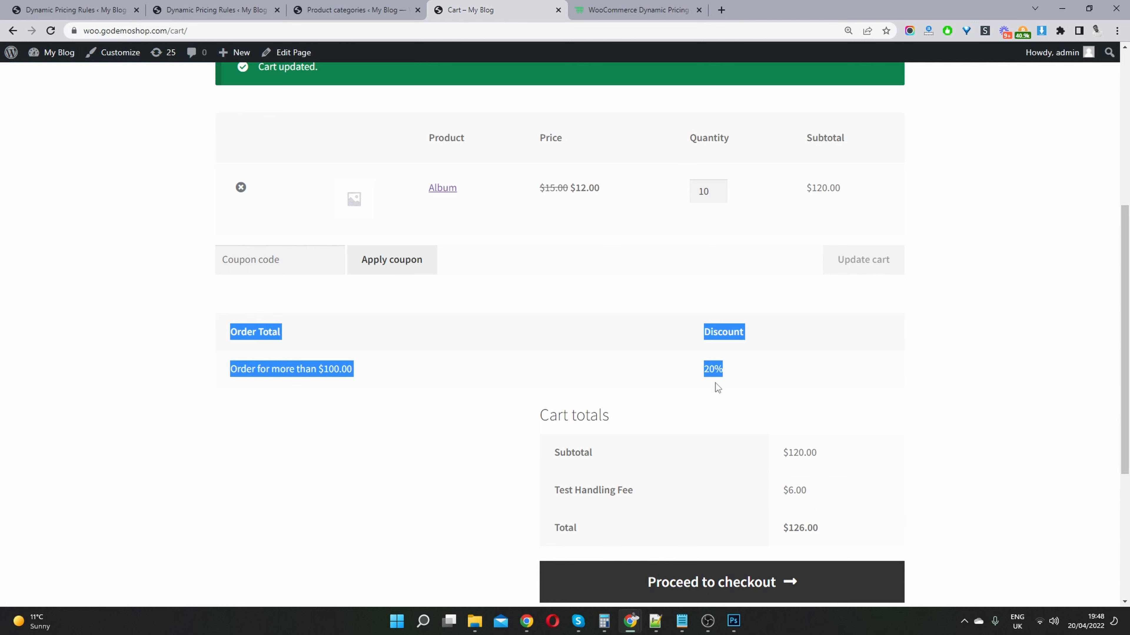
# In the pricing rule options, enable hiding both the product and order total pricing tables on the Cart page, and save
pyautogui.hotkey('ctrl', '1')
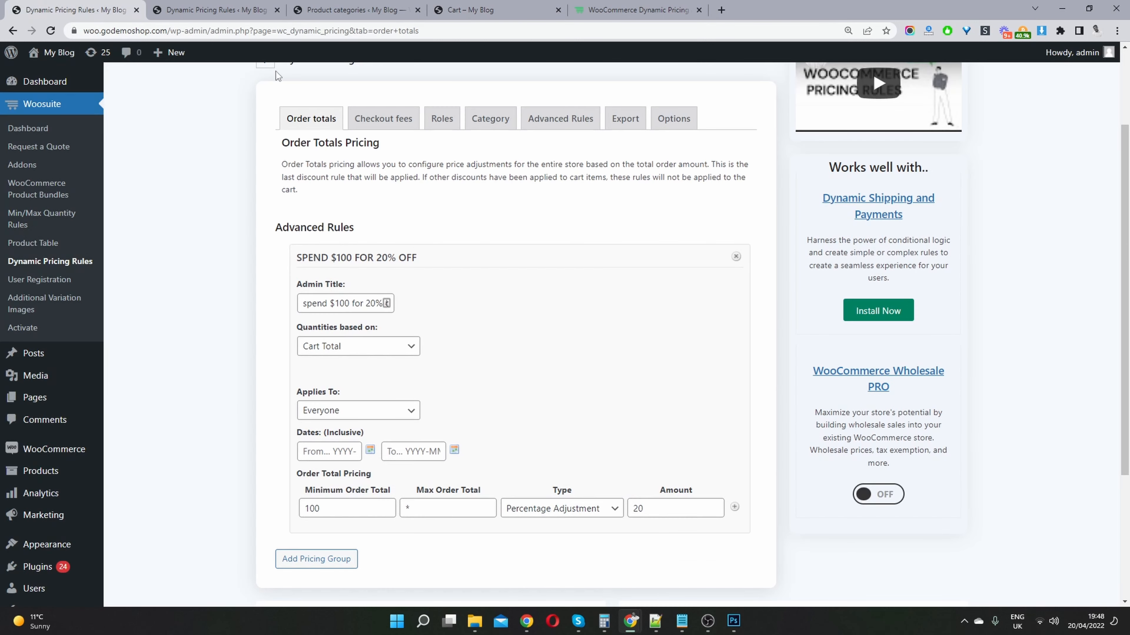
pyautogui.click(676, 122)
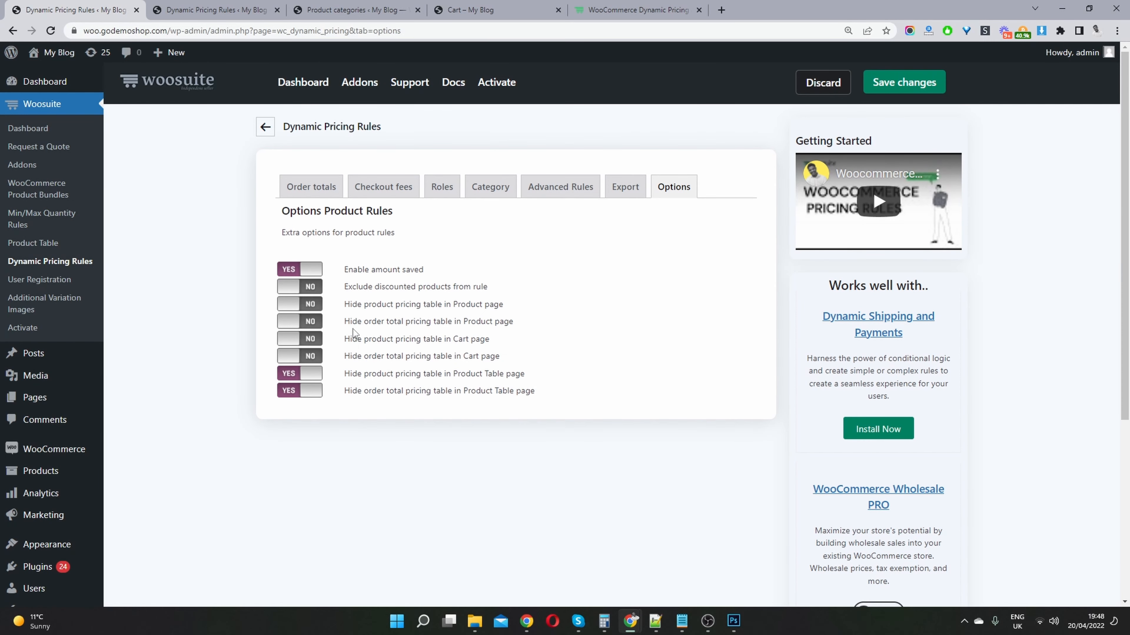
pyautogui.click(310, 356)
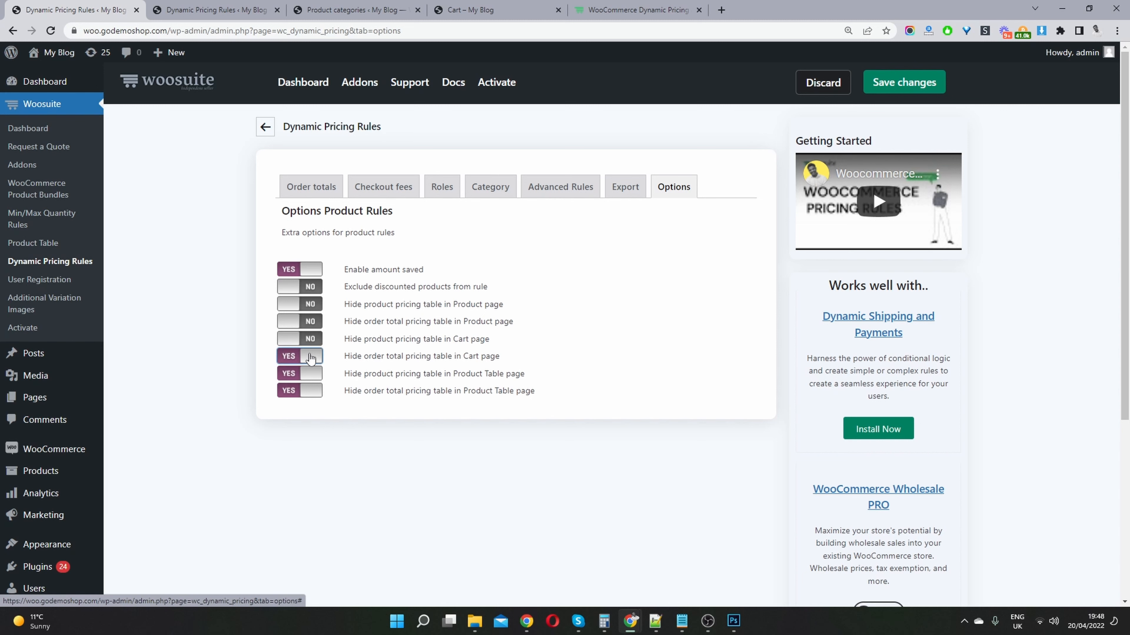
pyautogui.click(310, 356)
pyautogui.click(310, 356)
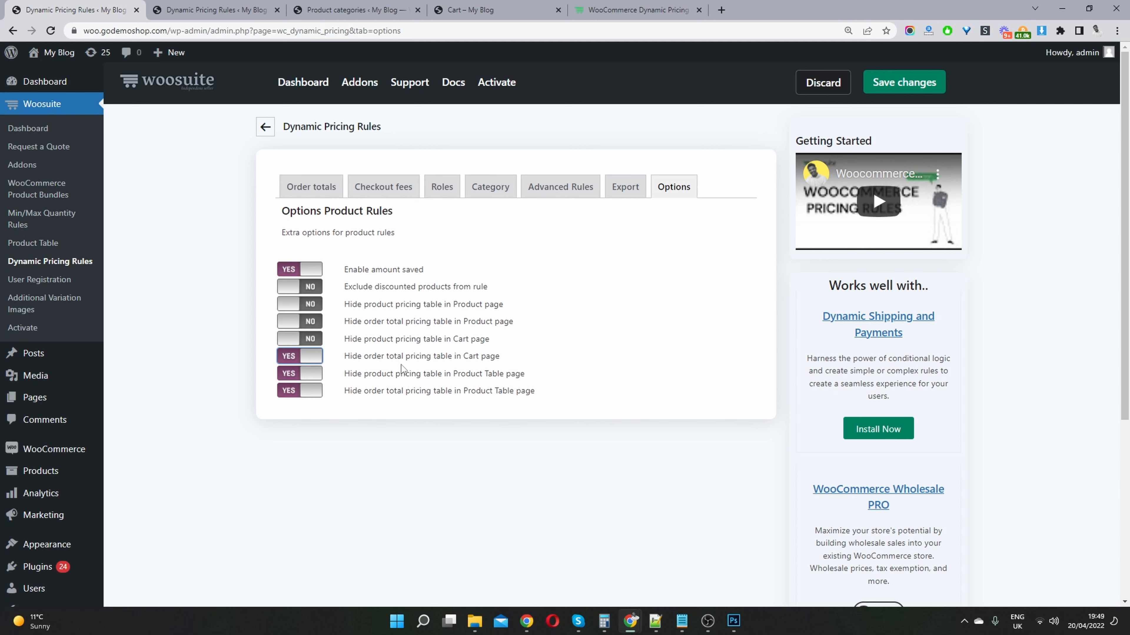
pyautogui.click(310, 340)
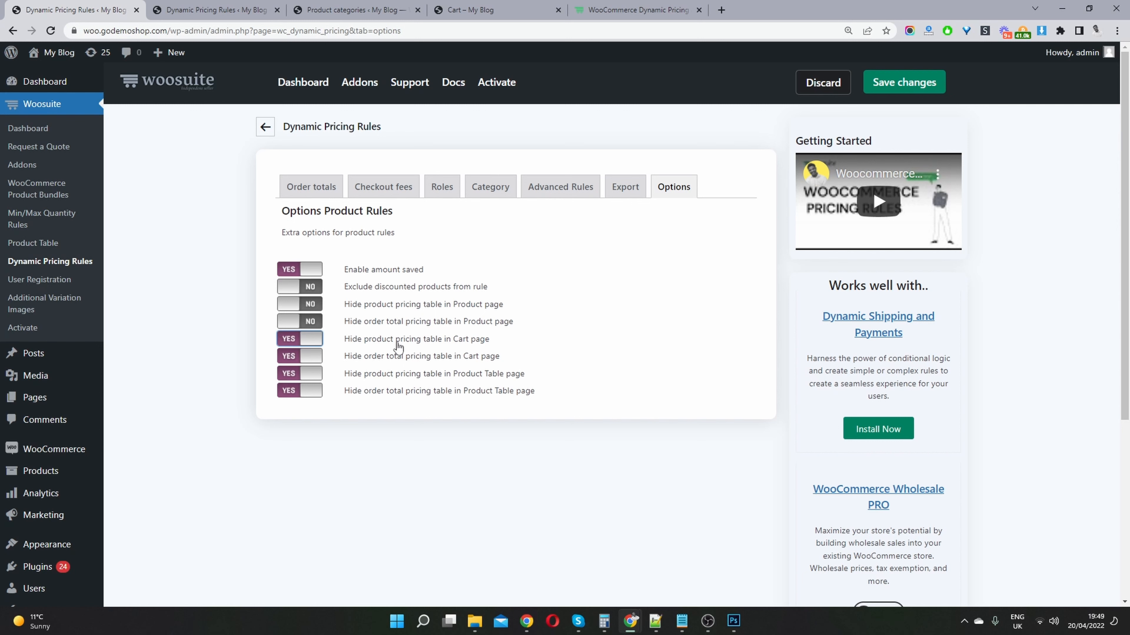
pyautogui.click(934, 87)
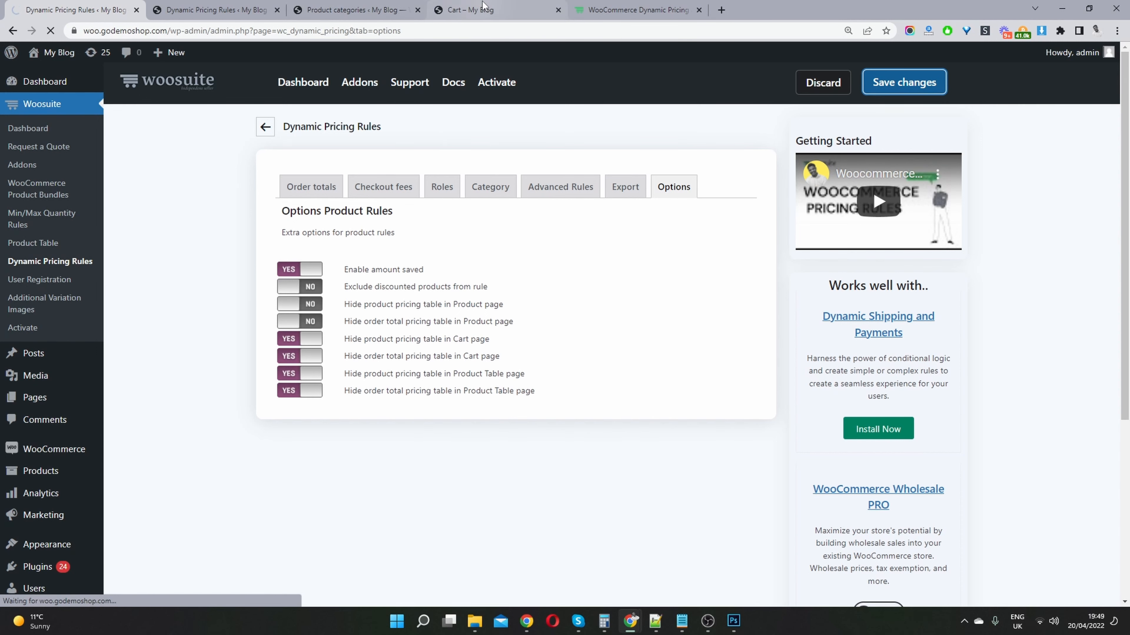
# Reload the storefront cart page and check whether the order total pricing table is still displayed
pyautogui.click(483, 10)
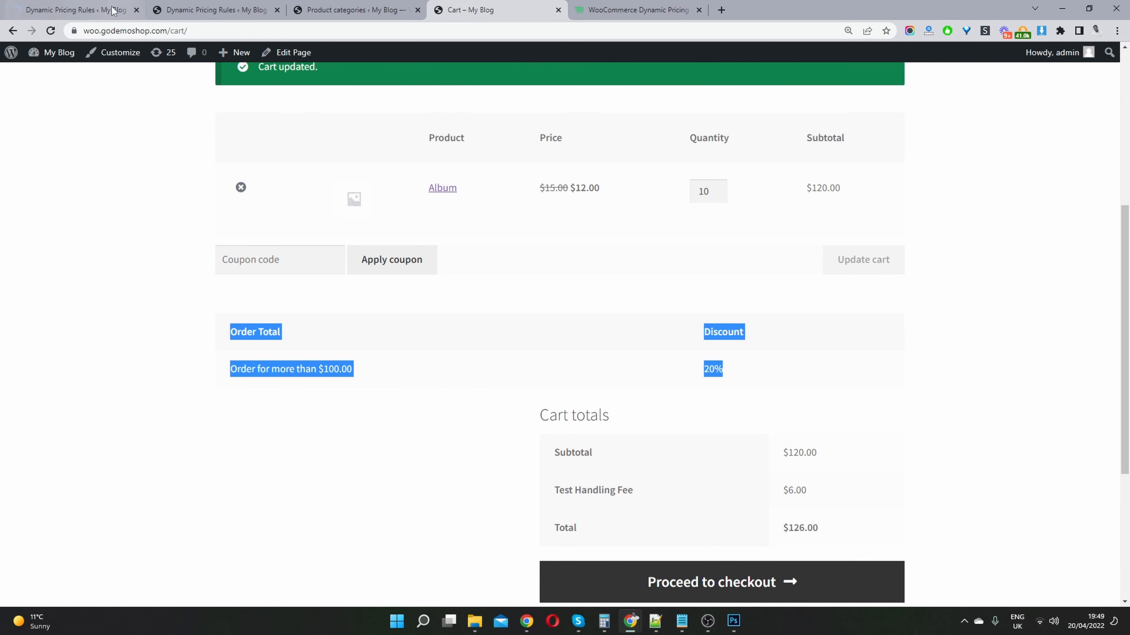
pyautogui.click(80, 10)
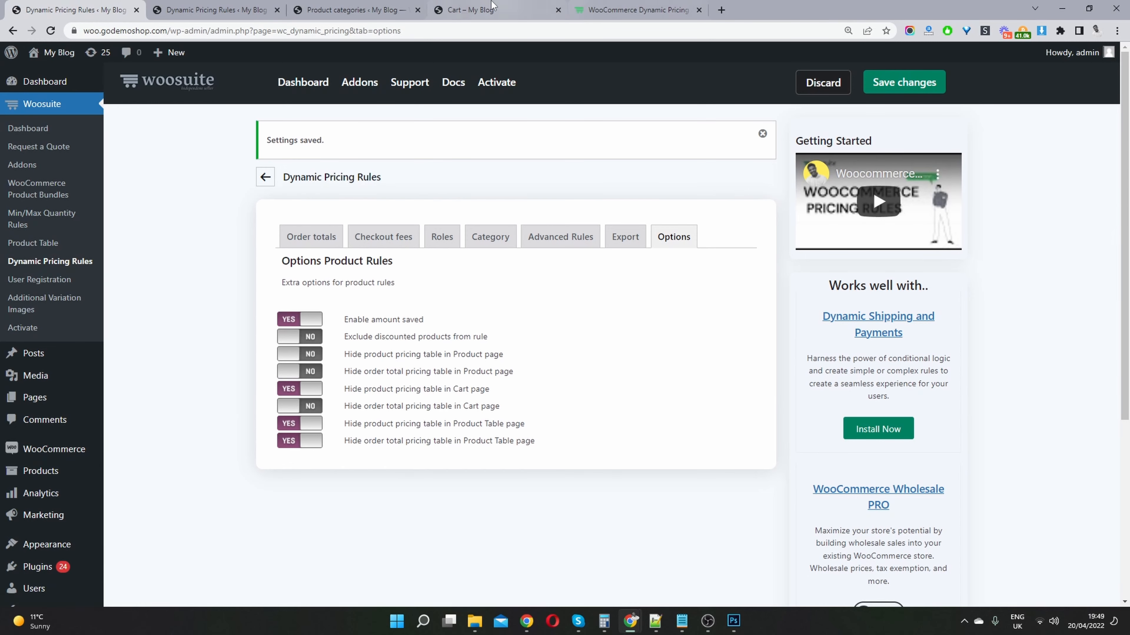
pyautogui.click(482, 10)
pyautogui.click(52, 32)
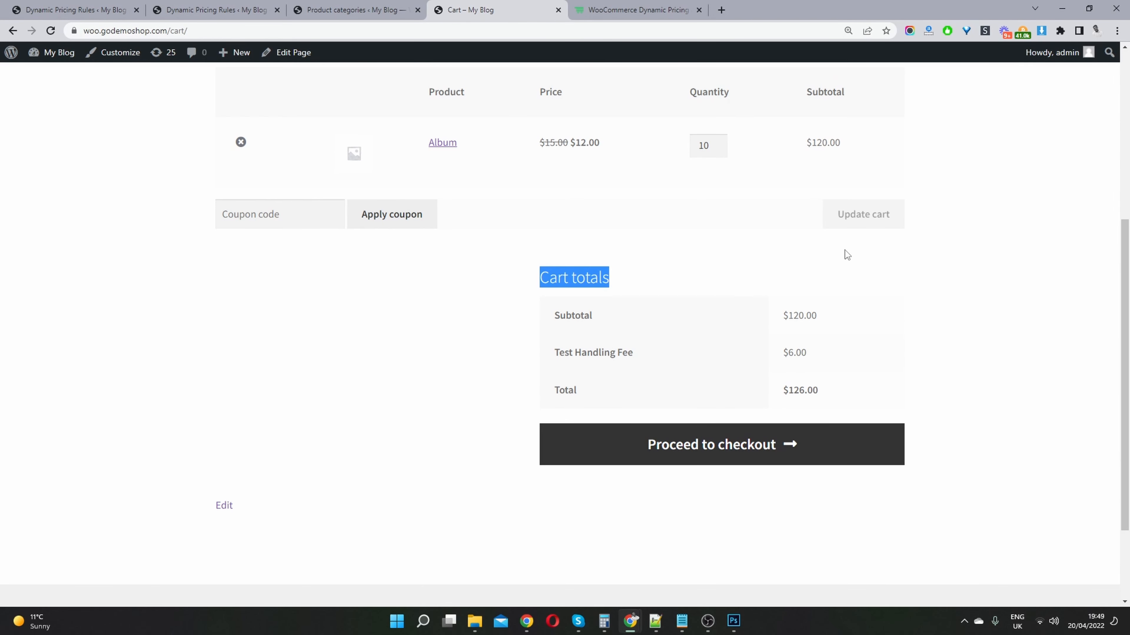
pyautogui.scroll(4, 941, 252)
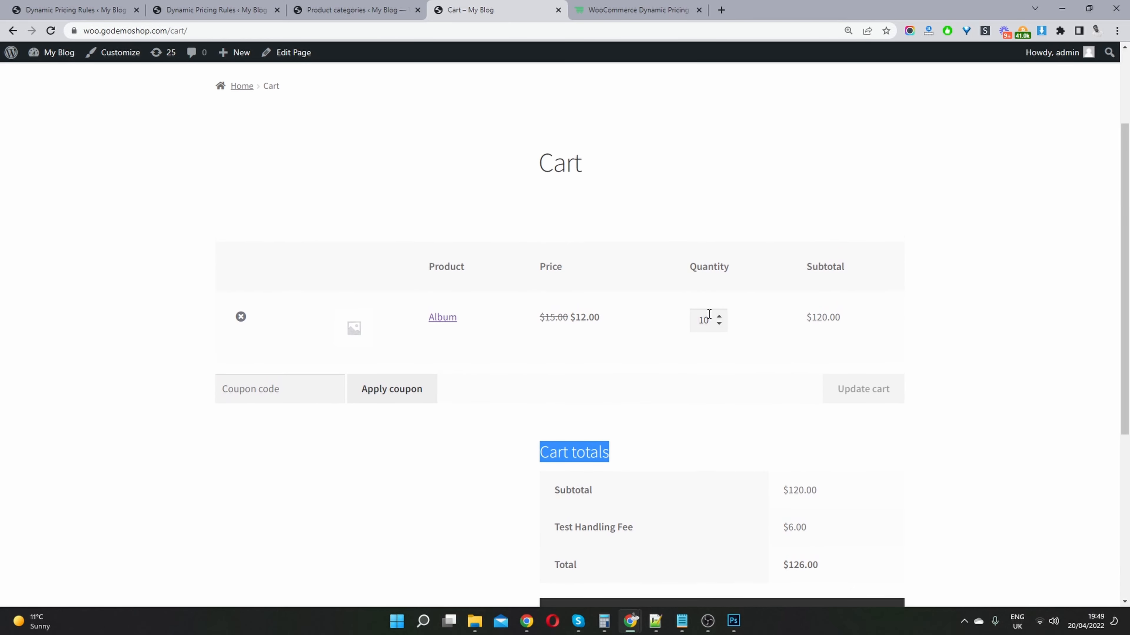